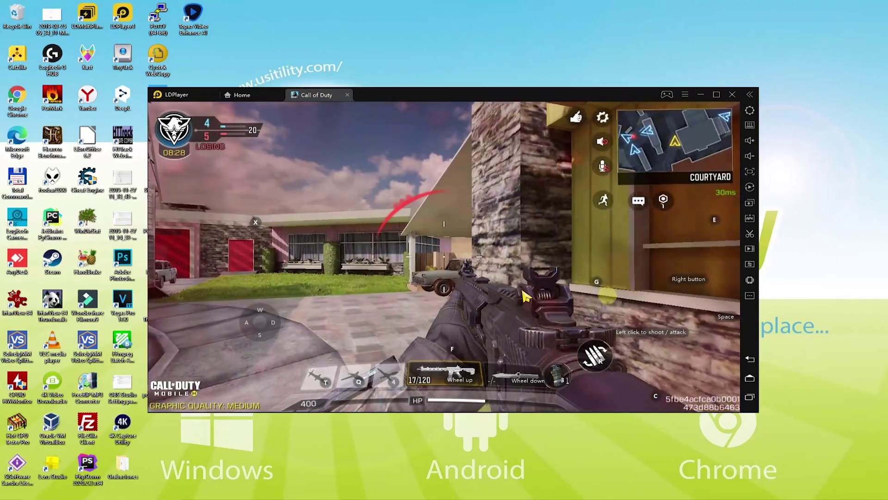
pyautogui.moveTo(524, 296); pyautogui.dragTo(421, 307)
pyautogui.press('w')
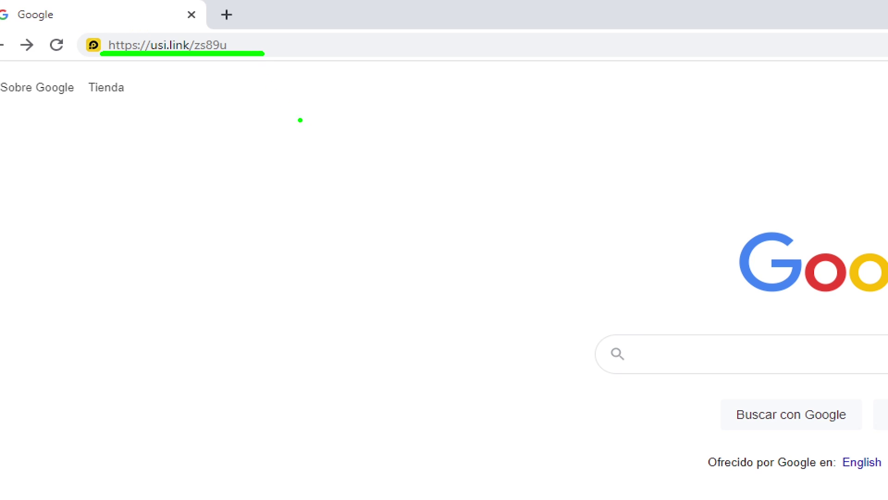
pyautogui.click(254, 47)
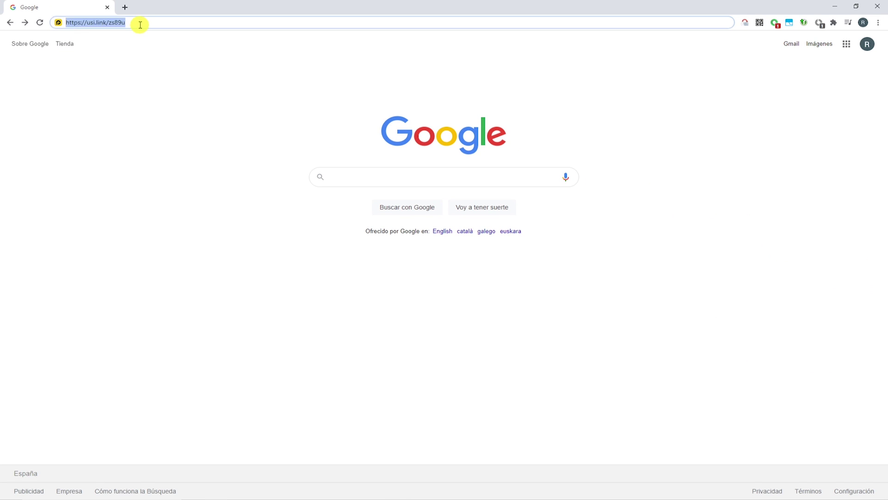
pyautogui.press('Return')
# - Examine the Call of Duty: Mobile page, including its installation steps and the Multi-Instance Sync and High FPS/Graphics features
pyautogui.scroll(-14, 148, 147)
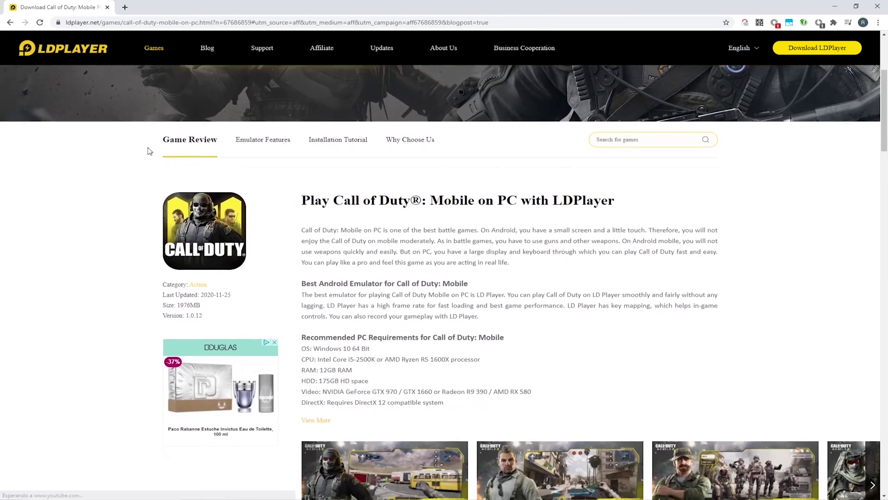
pyautogui.scroll(-15, 148, 152)
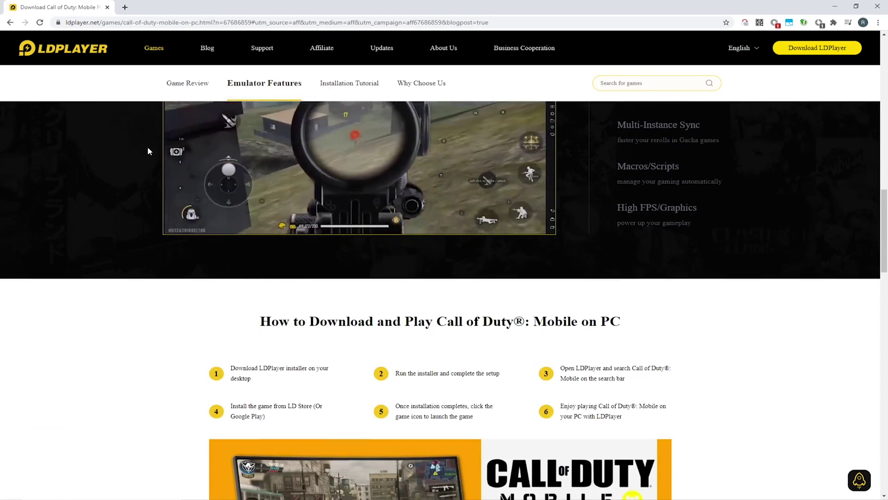
pyautogui.scroll(-14, 150, 151)
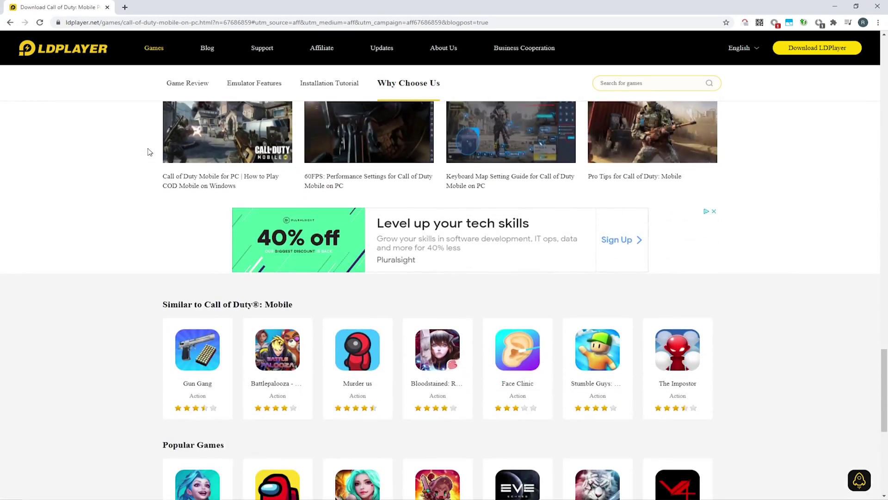
pyautogui.scroll(12, 149, 153)
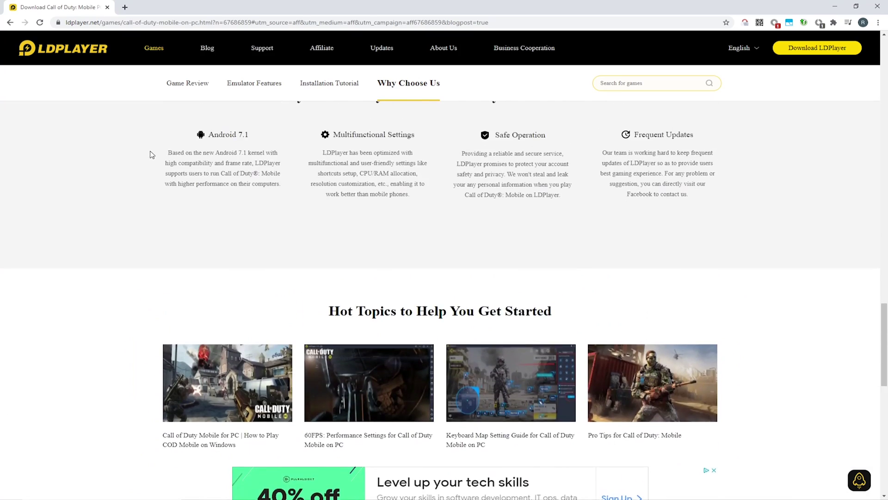
pyautogui.scroll(10, 221, 205)
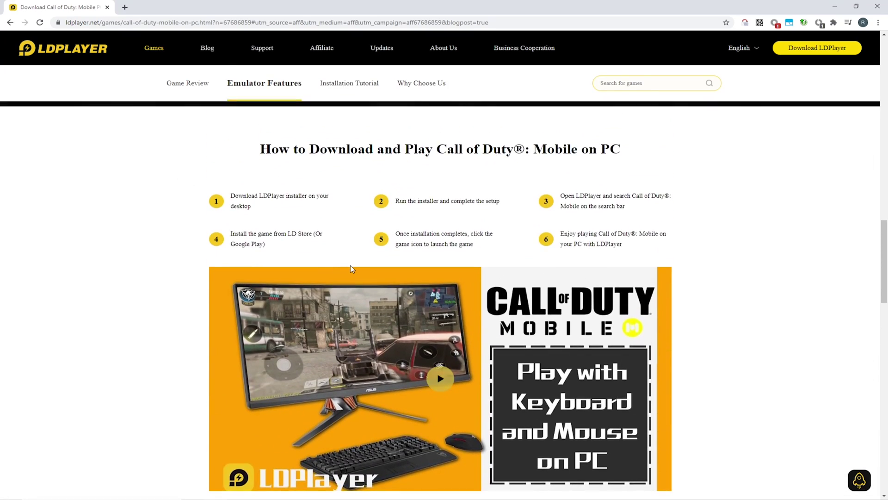
pyautogui.scroll(1, 515, 301)
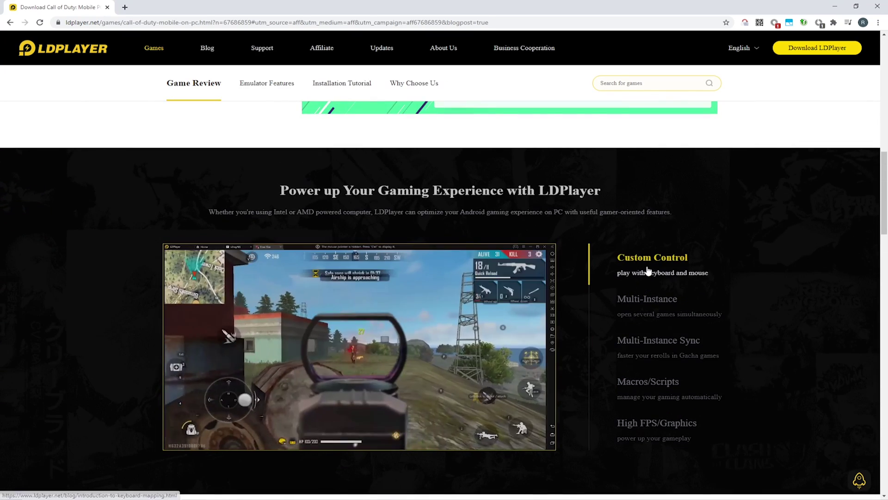
pyautogui.moveTo(665, 343)
pyautogui.moveTo(692, 422)
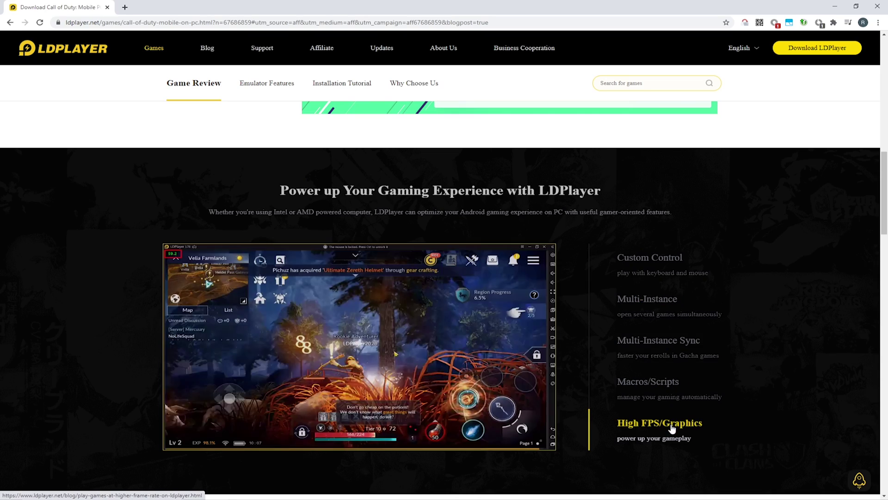
# - Download the Call of Duty: Mobile on PC installer, launch the downloaded file and minimise the browser
pyautogui.scroll(12, 407, 433)
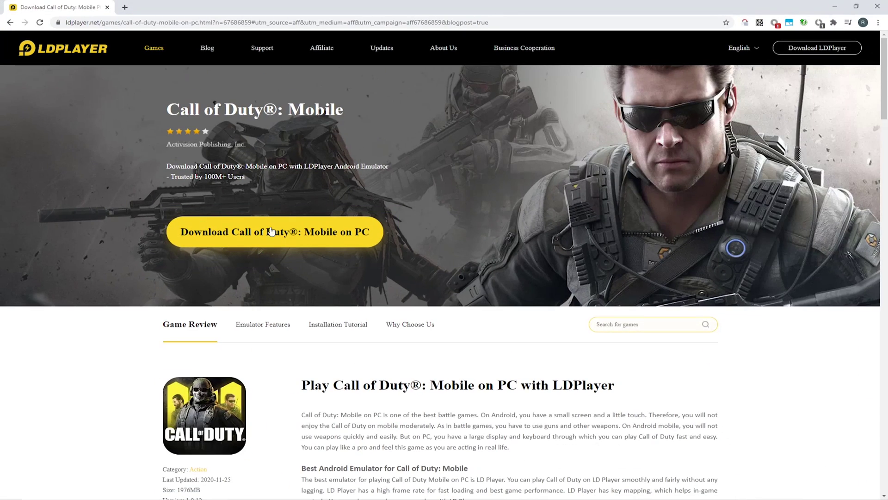
pyautogui.click(307, 230)
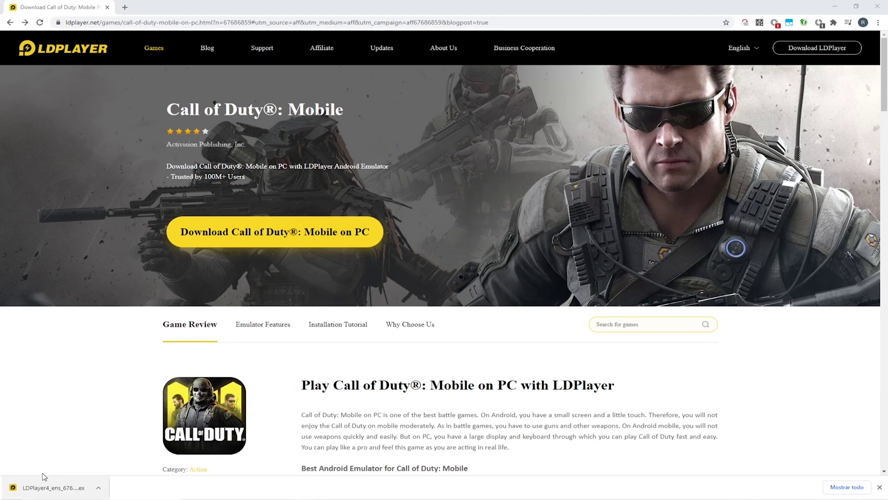
pyautogui.click(46, 487)
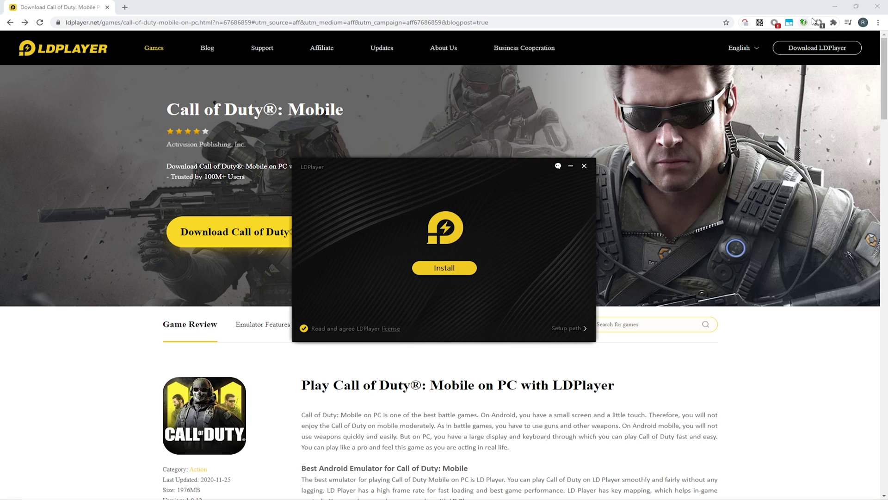
pyautogui.click(835, 7)
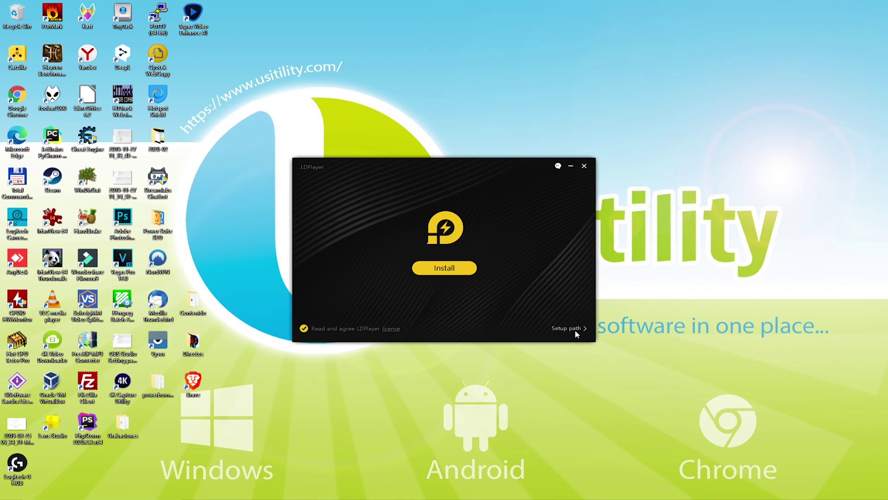
# - Check the installer's setup path and install LDPlayer in the default folder
pyautogui.click(569, 328)
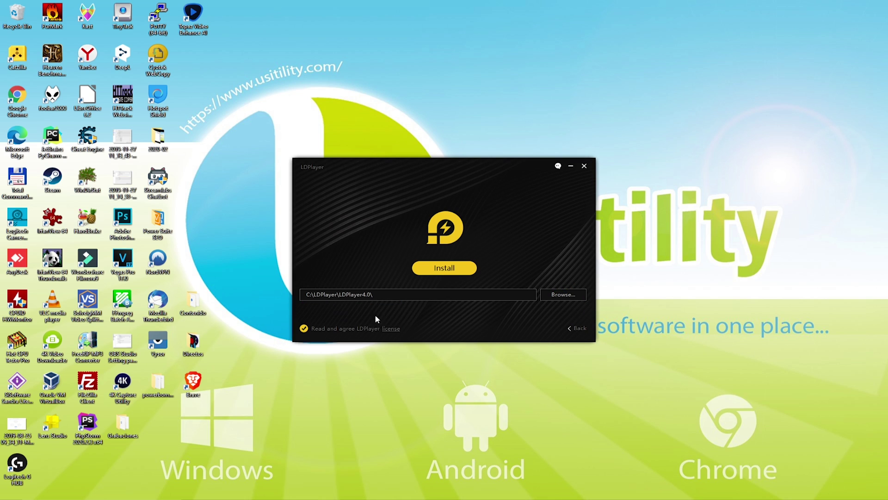
pyautogui.click(578, 329)
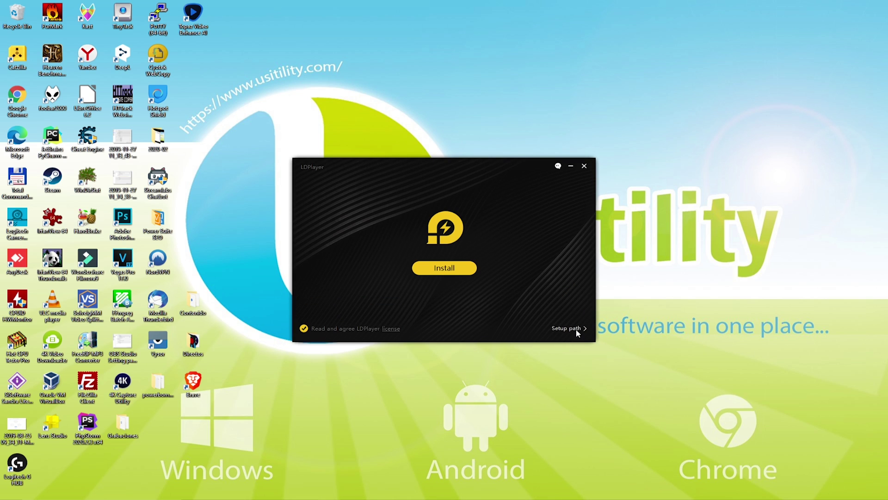
pyautogui.click(458, 269)
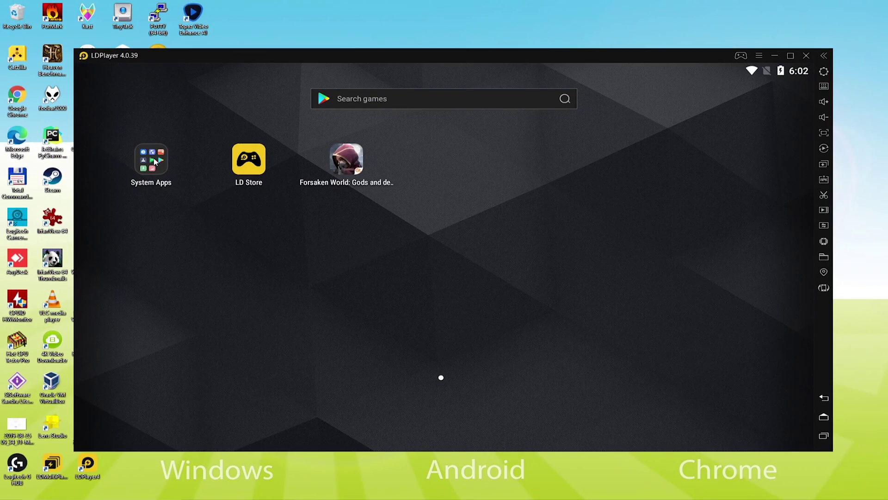
# - Open the Play Store from the System Apps folder and begin signing in with a Google account
pyautogui.click(154, 162)
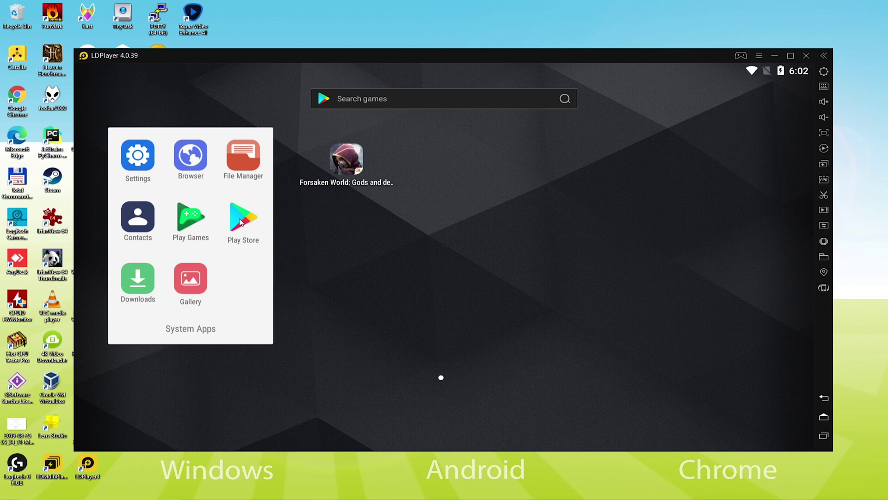
pyautogui.click(242, 221)
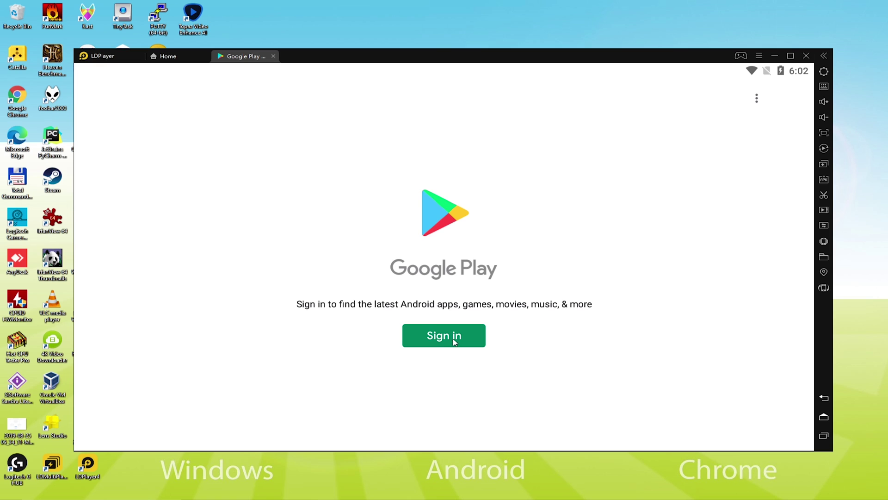
pyautogui.click(453, 341)
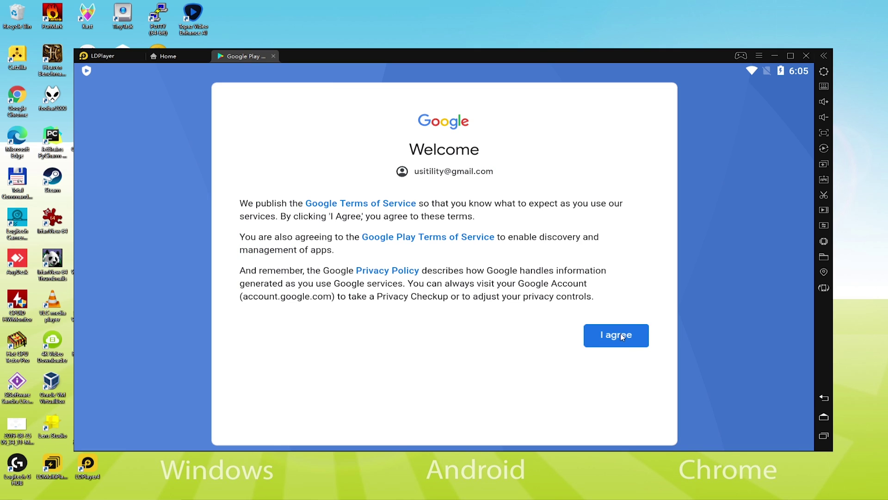
# - Agree to the Google terms and accept the Google Services settings with Back up to Google Drive turned off
pyautogui.click(622, 336)
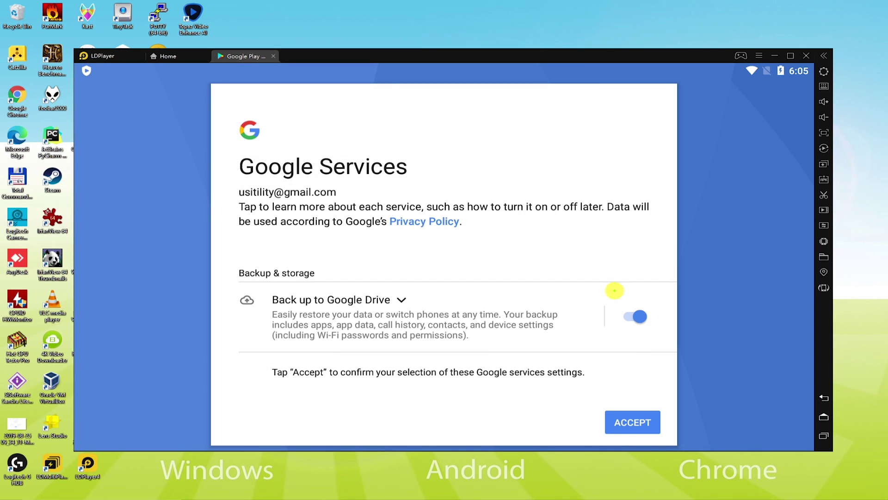
pyautogui.click(642, 319)
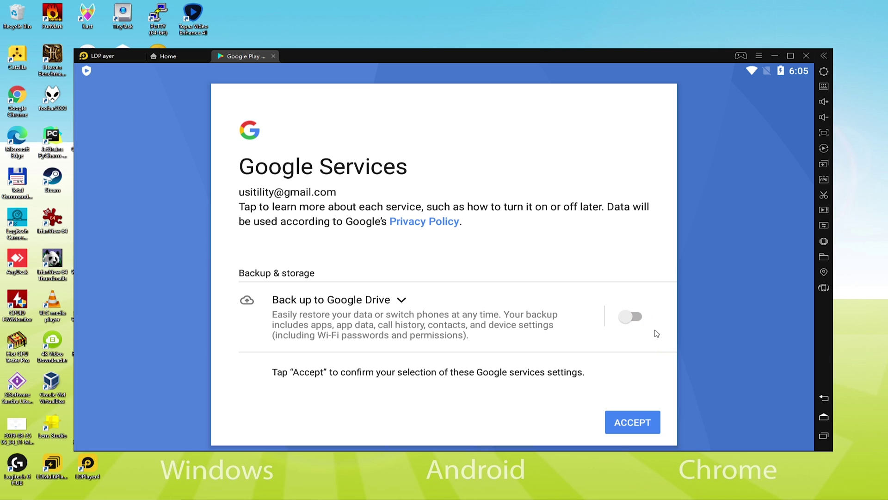
pyautogui.click(632, 423)
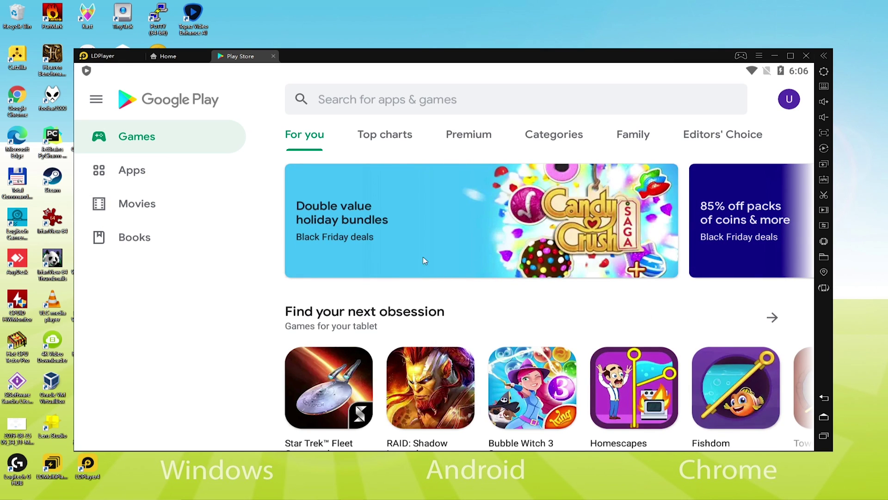
# - Search the Play Store for "call of duty mobile" and install Call of Duty: Mobile
pyautogui.click(365, 101)
pyautogui.write('ca')
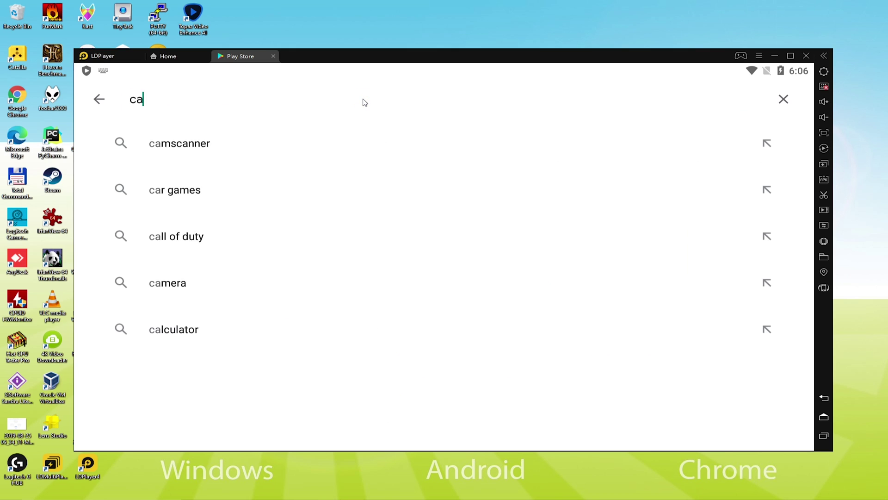
pyautogui.write('ll of duty mobile')
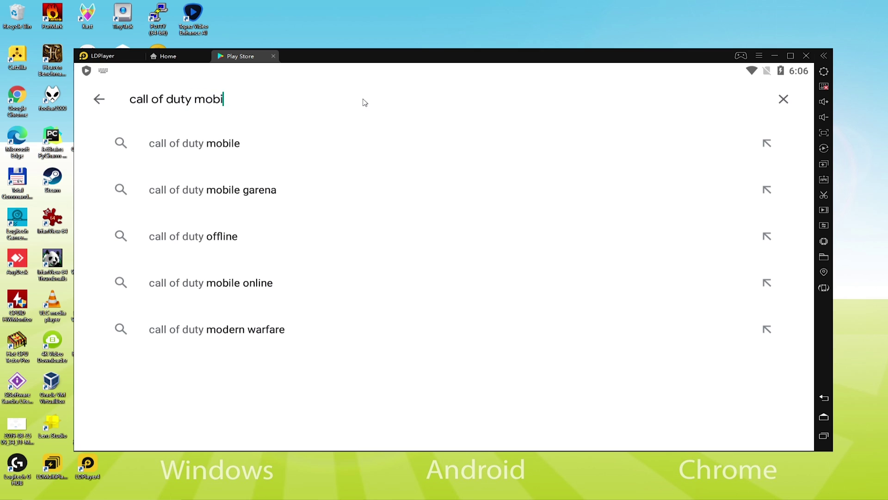
pyautogui.press('Return')
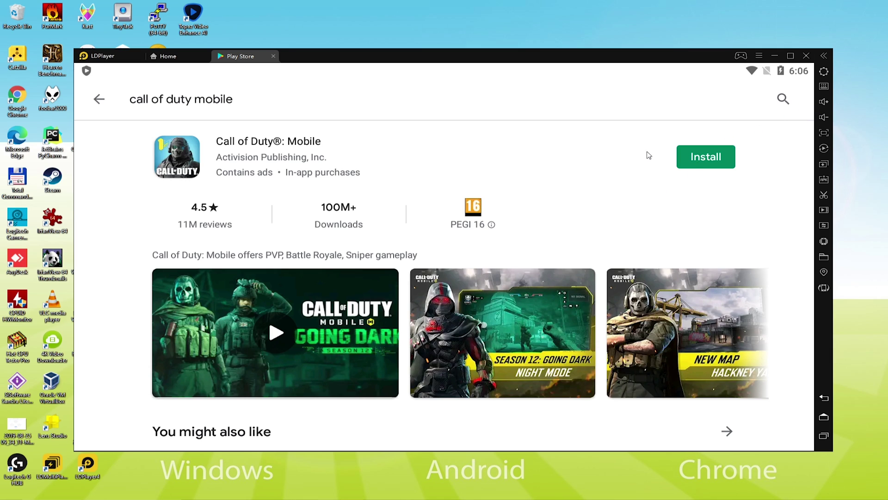
pyautogui.click(701, 161)
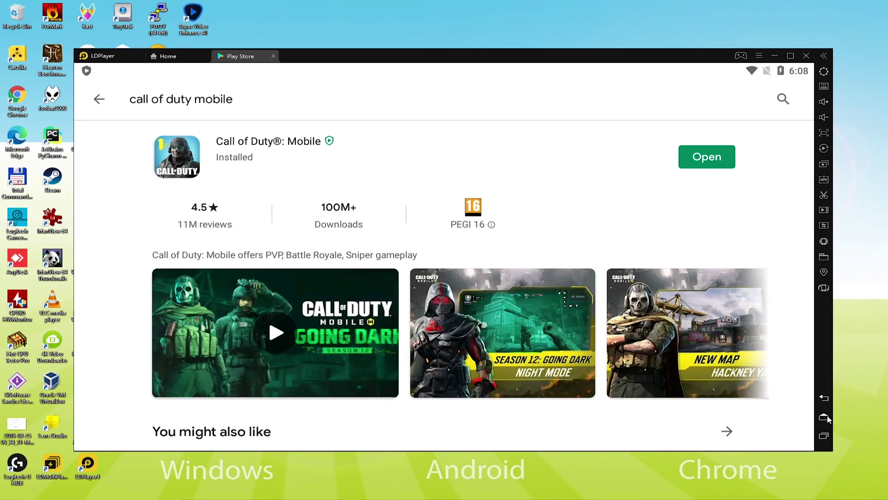
# - Launch Call of Duty: Mobile from the emulator's home screen and view its multiplayer keyboard mapping without changing it
pyautogui.click(822, 417)
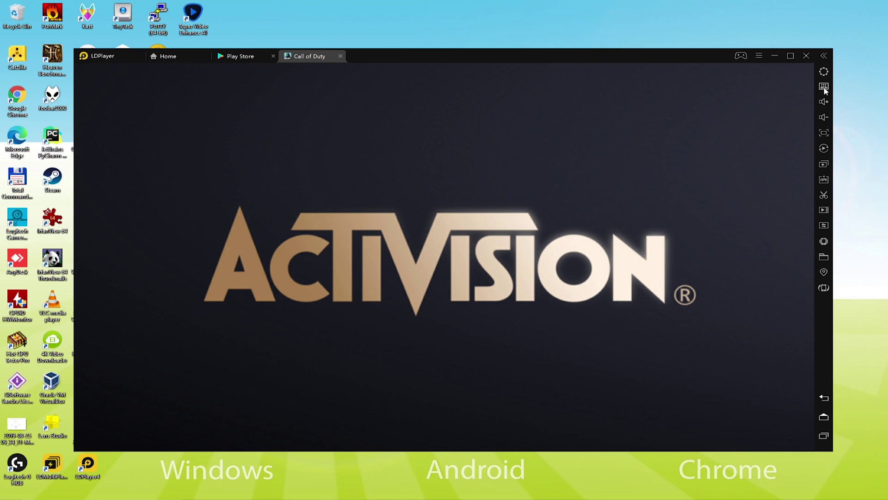
pyautogui.click(824, 86)
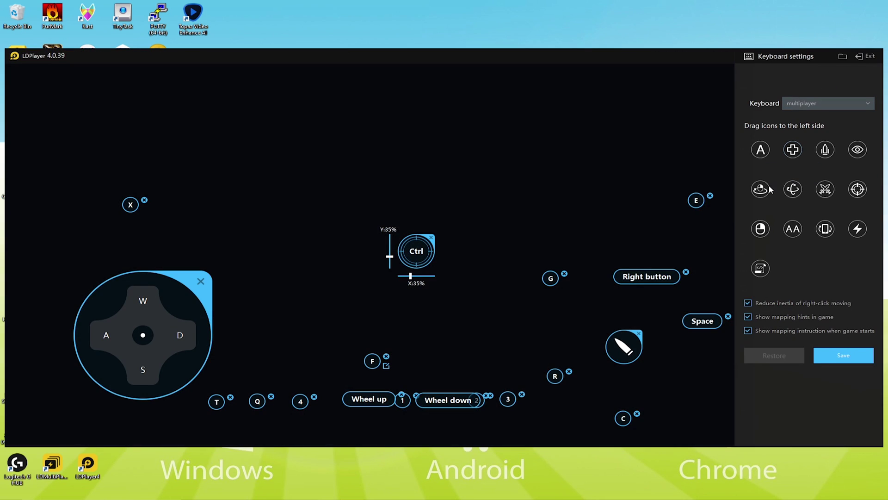
pyautogui.click(870, 56)
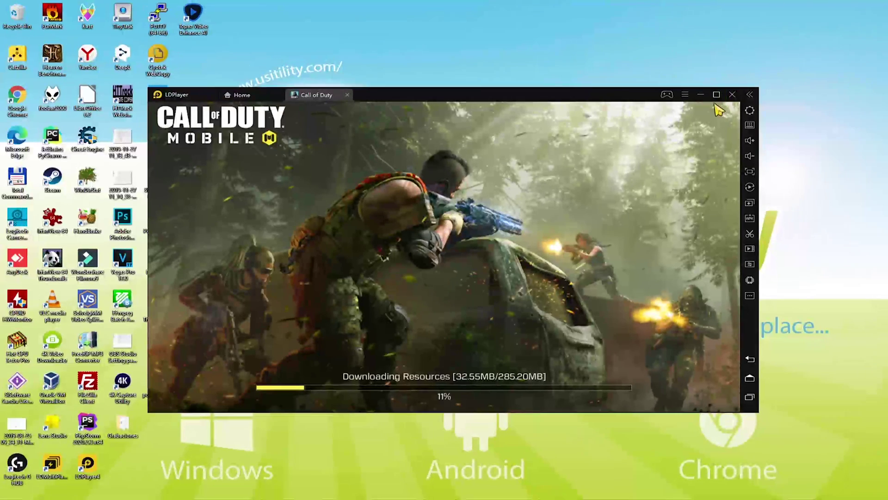
# - Try the emulator window maximised and in fullscreen mode, returning to the normal window size after each
pyautogui.click(720, 92)
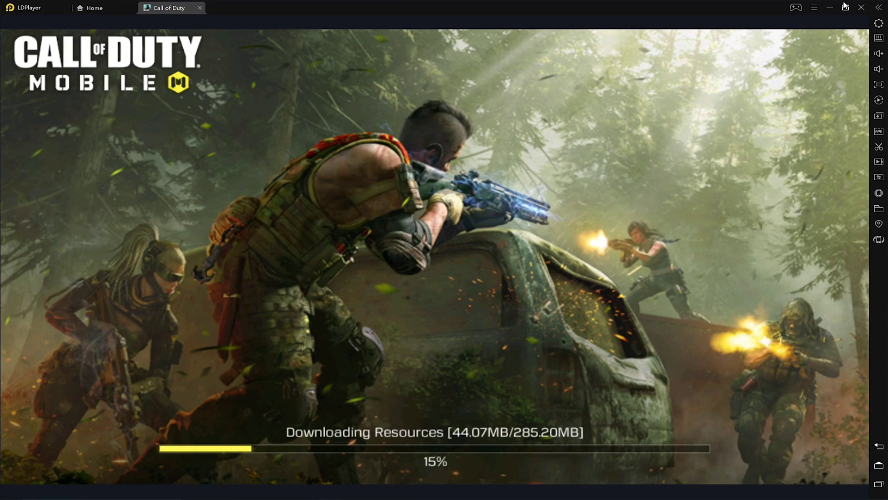
pyautogui.click(846, 7)
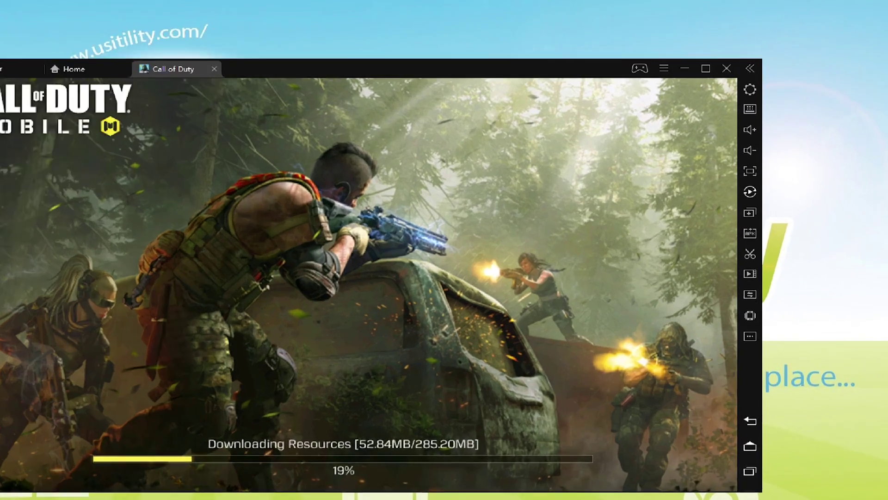
pyautogui.click(749, 171)
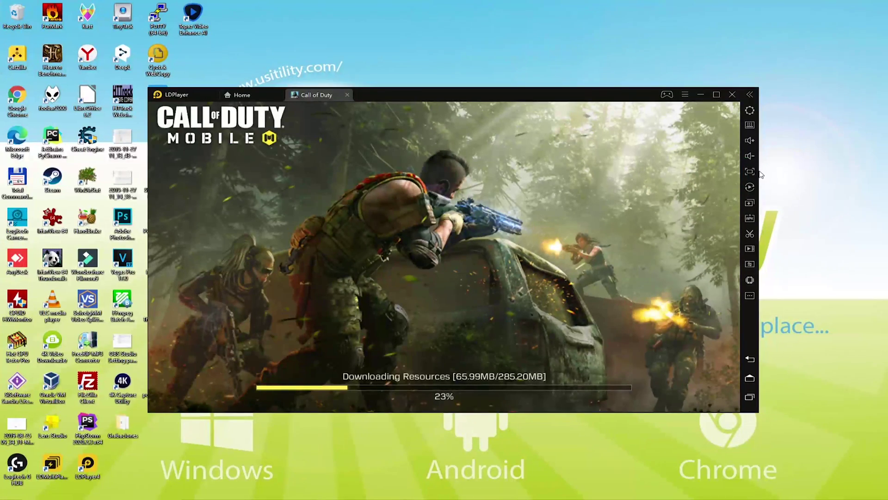
pyautogui.click(752, 173)
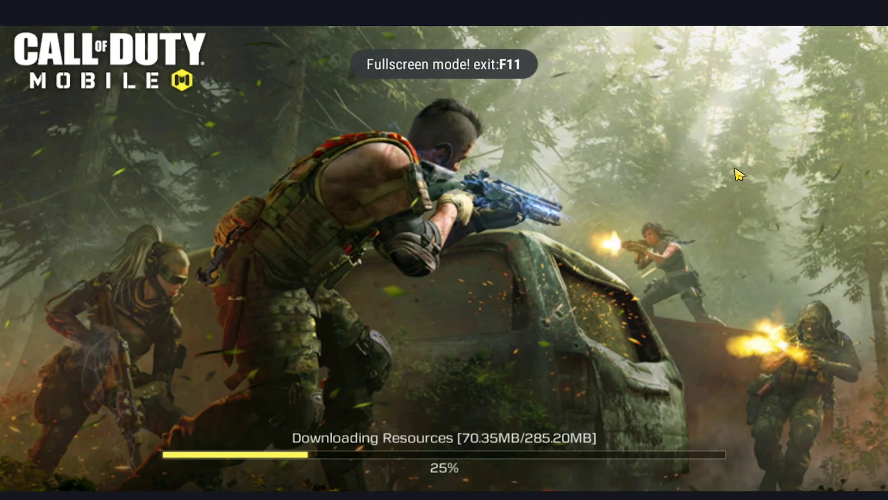
pyautogui.click(406, 90)
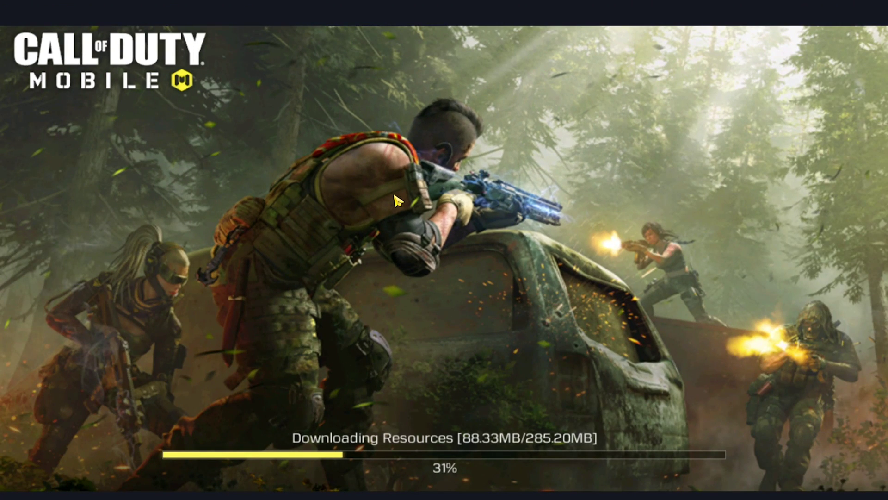
pyautogui.press('F11')
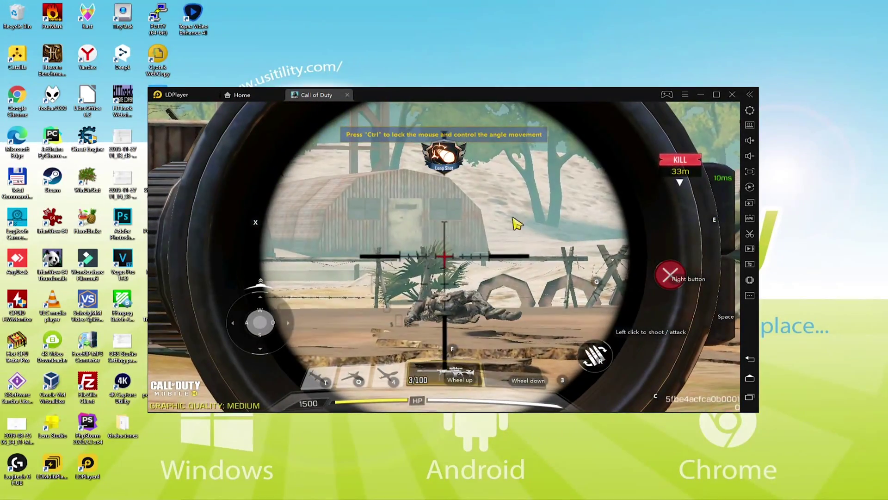
# - Open the emulator's settings and review the Advanced and Other settings pages without changing any option
pyautogui.moveTo(512, 222); pyautogui.dragTo(640, 194)
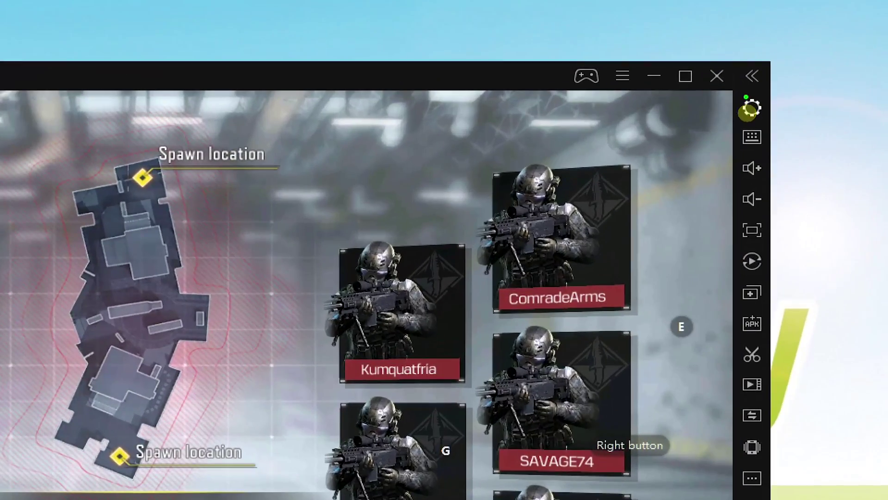
pyautogui.click(761, 115)
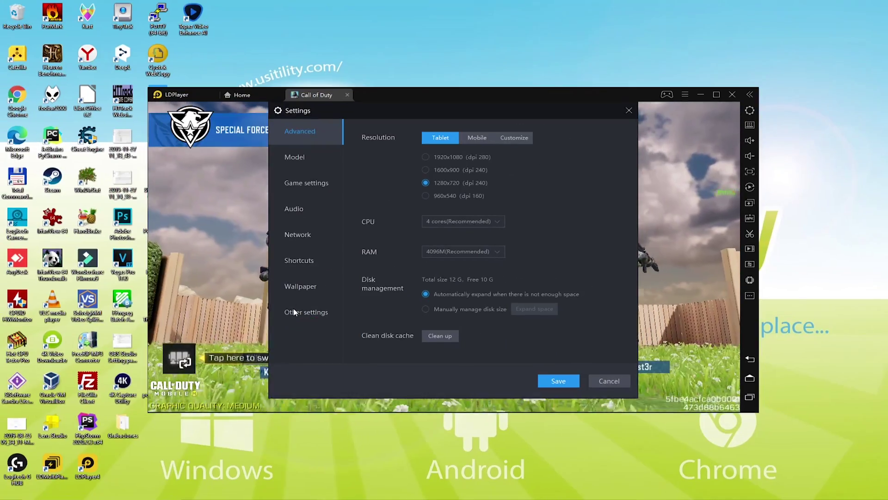
pyautogui.click(351, 311)
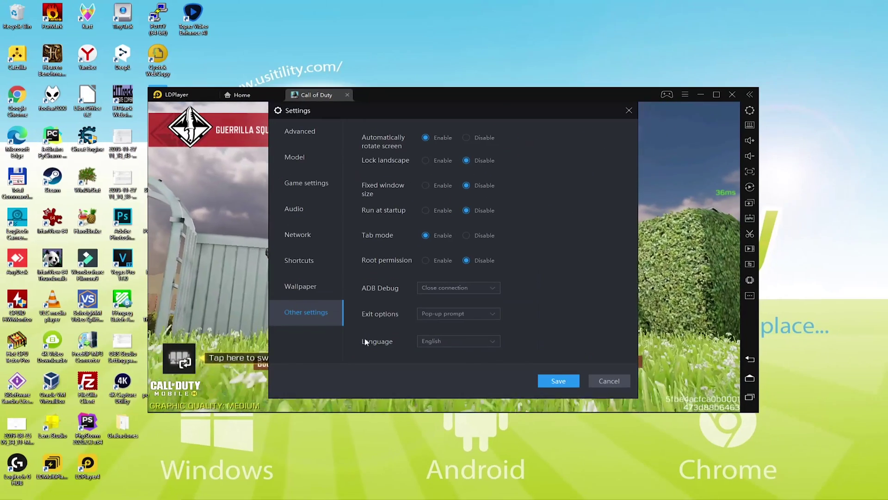
pyautogui.click(542, 335)
pyautogui.scroll(-5, 444, 373)
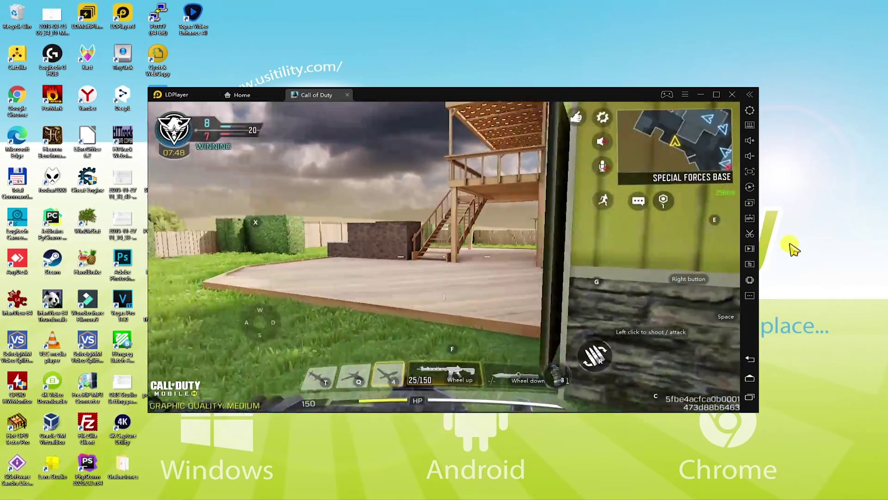
# - Move the soldier forward from the Special Forces base to the Courtyard and shoot at the enemy beyond the school bus
pyautogui.press('w')
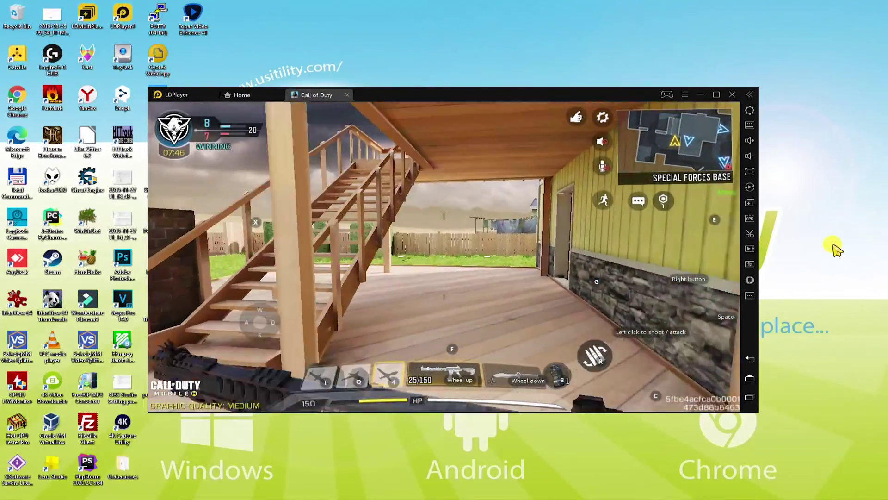
pyautogui.press('w')
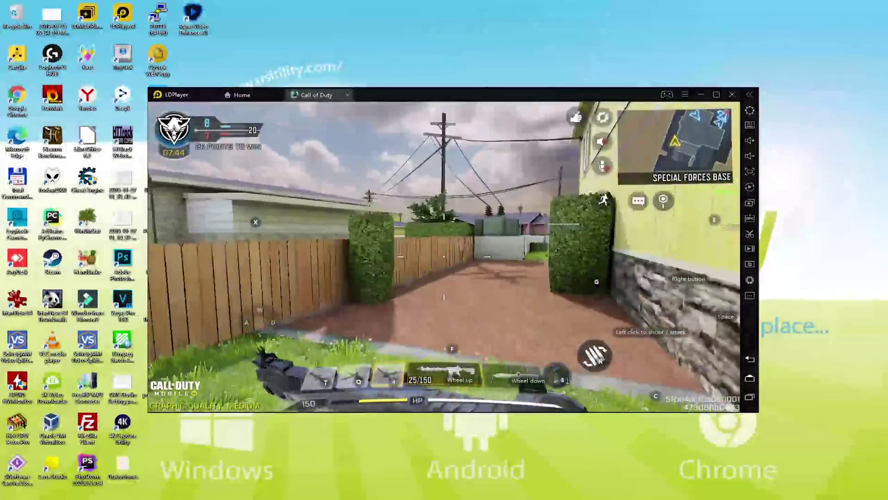
pyautogui.press('w')
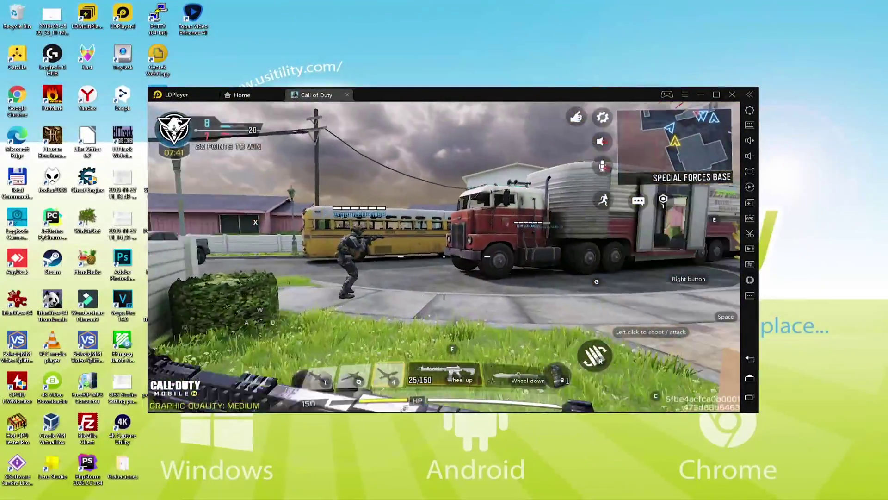
pyautogui.press('w')
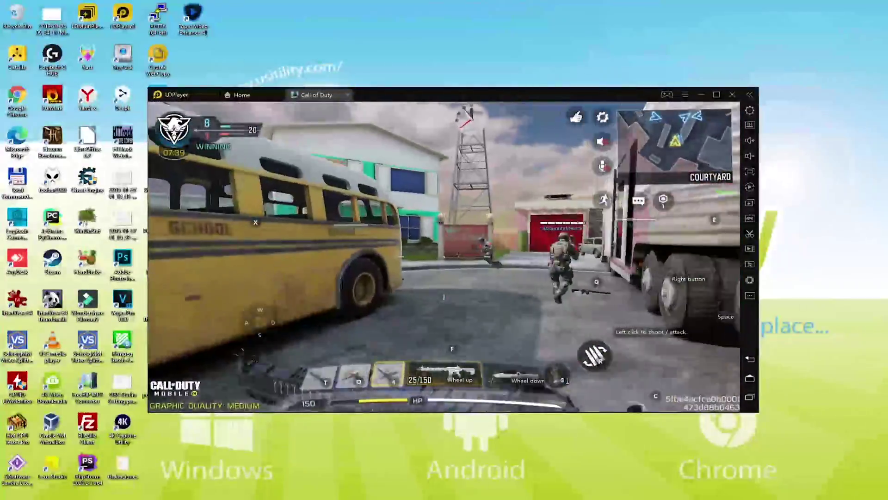
pyautogui.press('w')
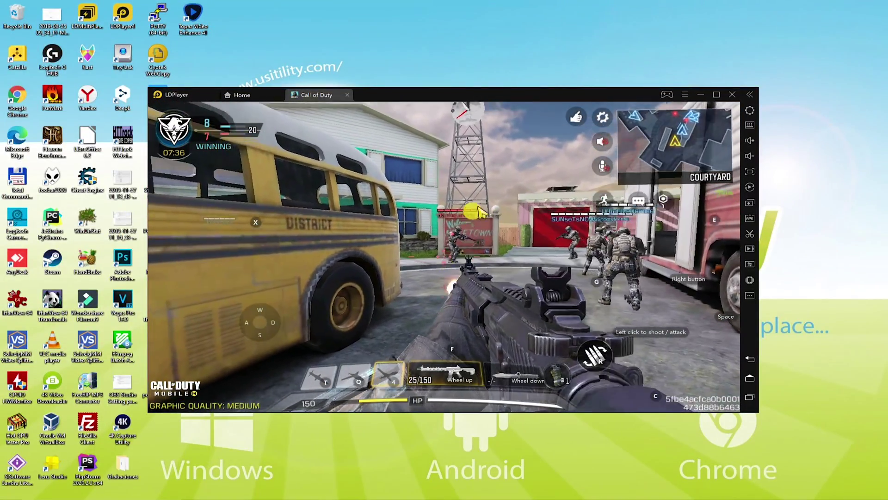
pyautogui.moveTo(478, 210); pyautogui.dragTo(461, 221)
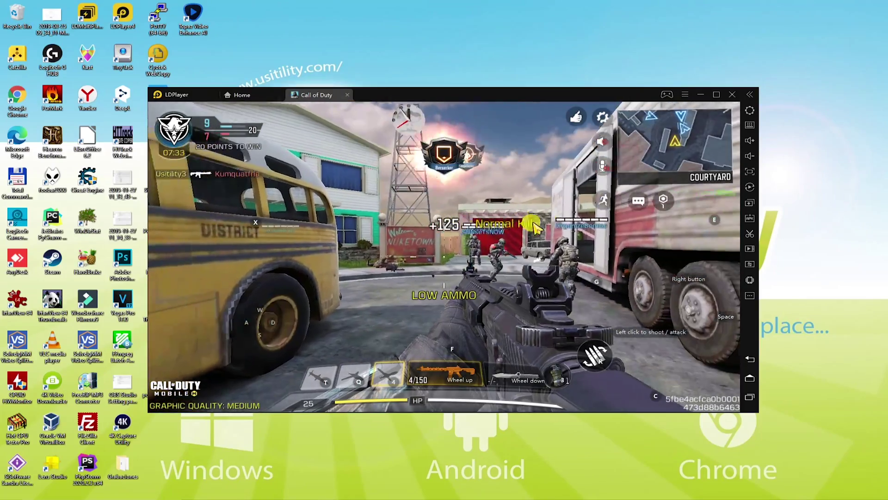